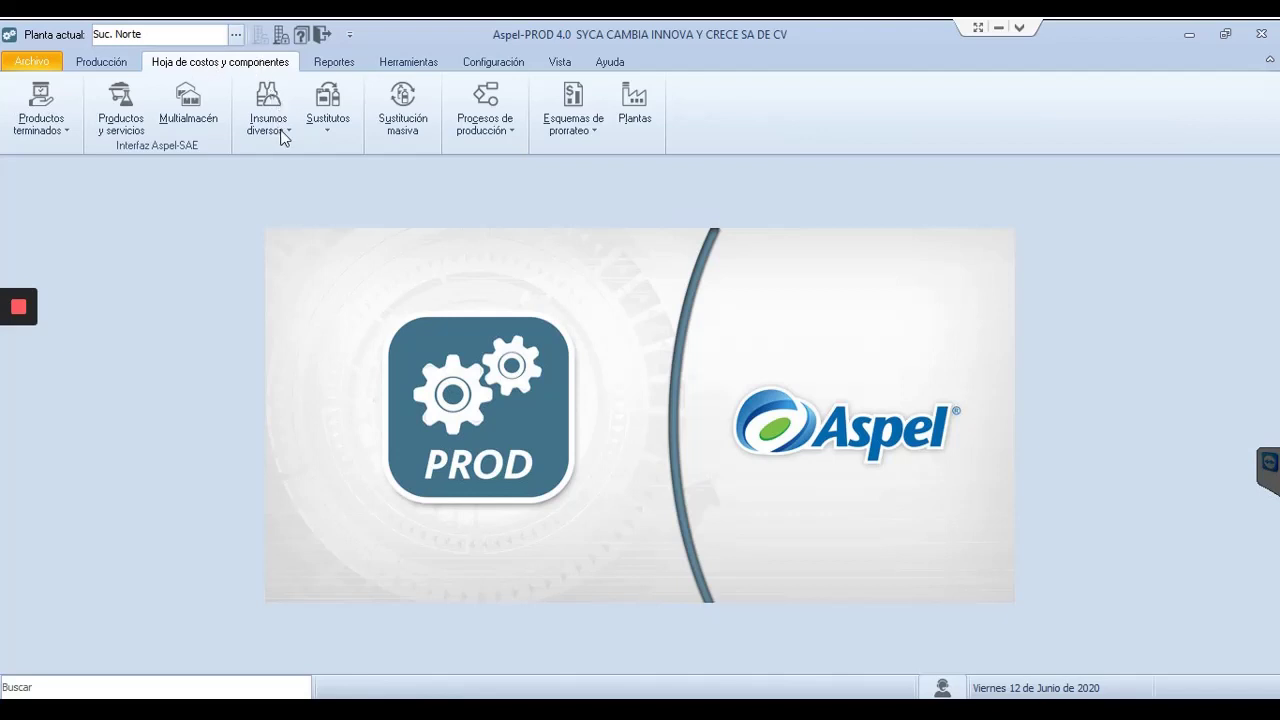
Step: Open the Insumos diversos catalog and examine the registered supplies from TABLA DE MADERA through EMPAQUE DE CARTON
{"action": "left_click", "coordinate": [282, 131]}
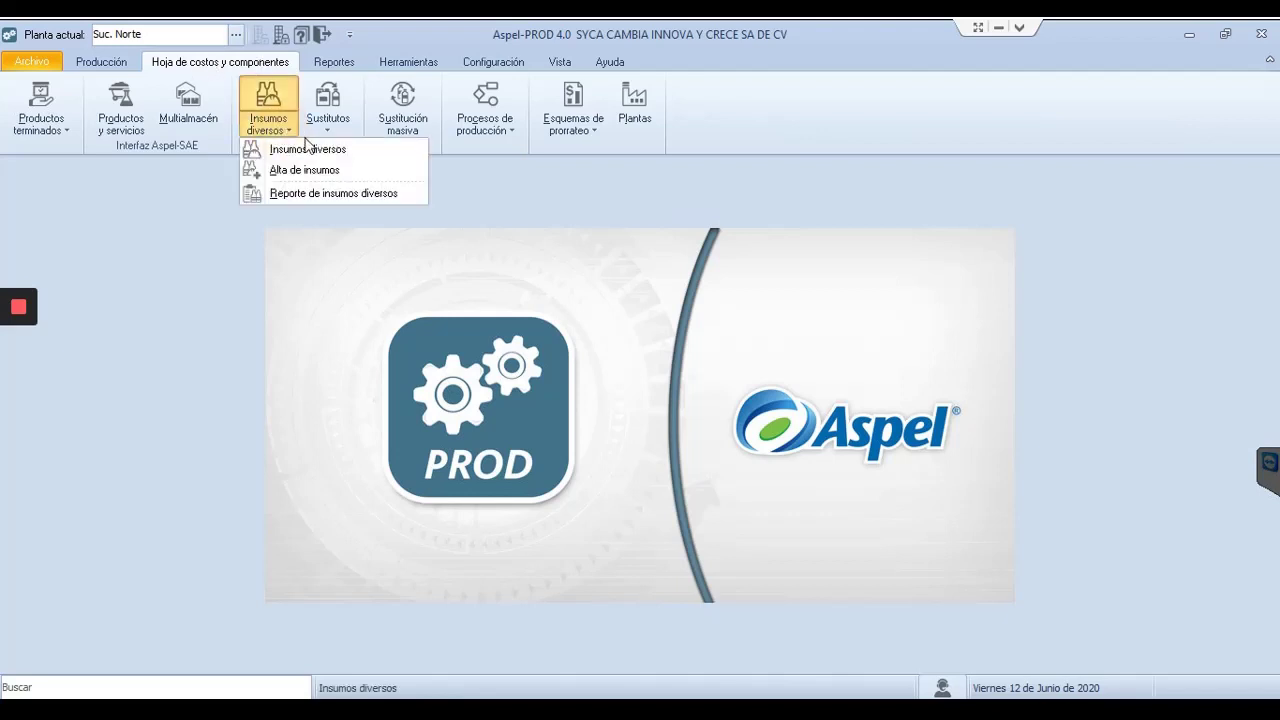
{"action": "left_click", "coordinate": [315, 149]}
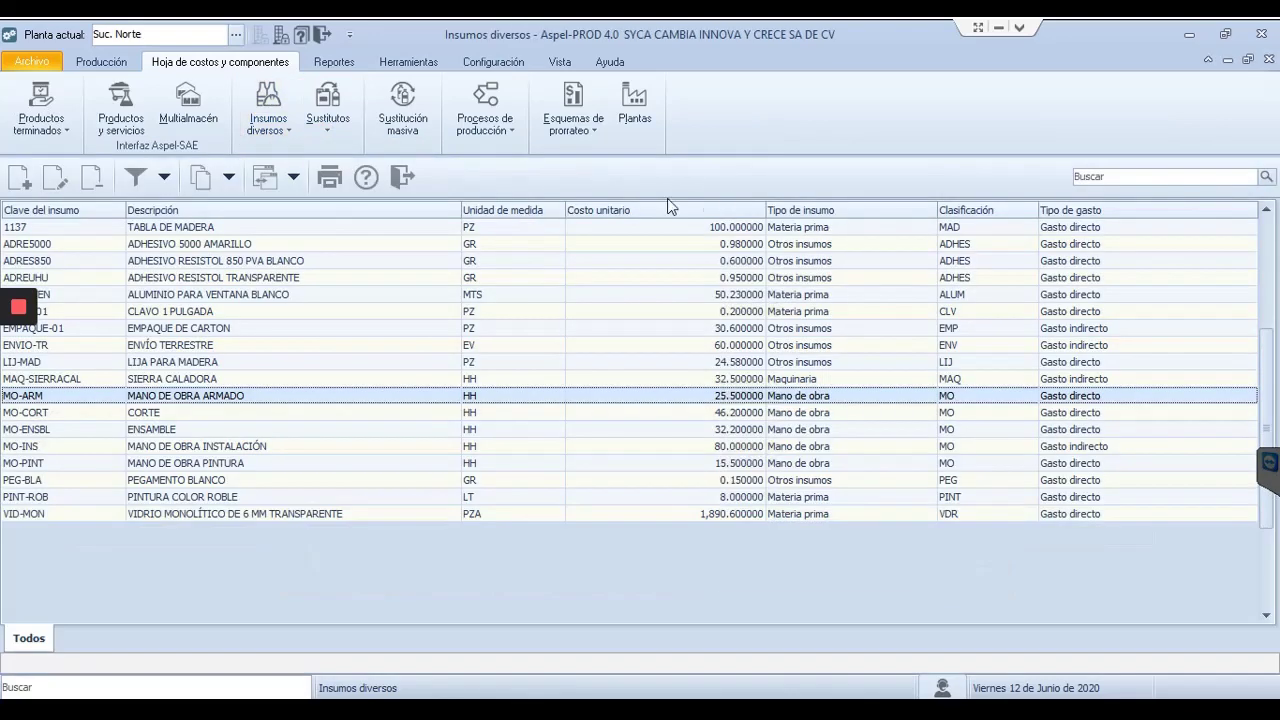
{"action": "left_click", "coordinate": [310, 228]}
{"action": "left_click", "coordinate": [282, 246]}
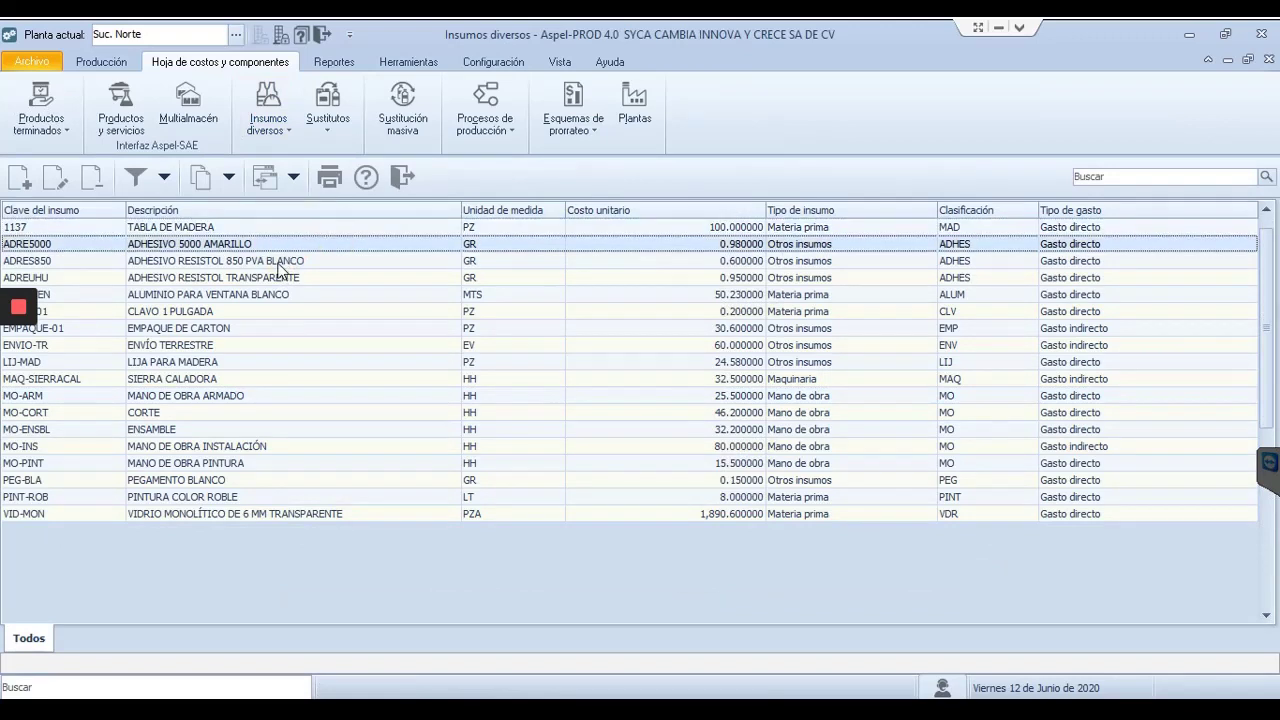
{"action": "left_click", "coordinate": [282, 262]}
{"action": "left_click", "coordinate": [284, 279]}
{"action": "left_click", "coordinate": [286, 296]}
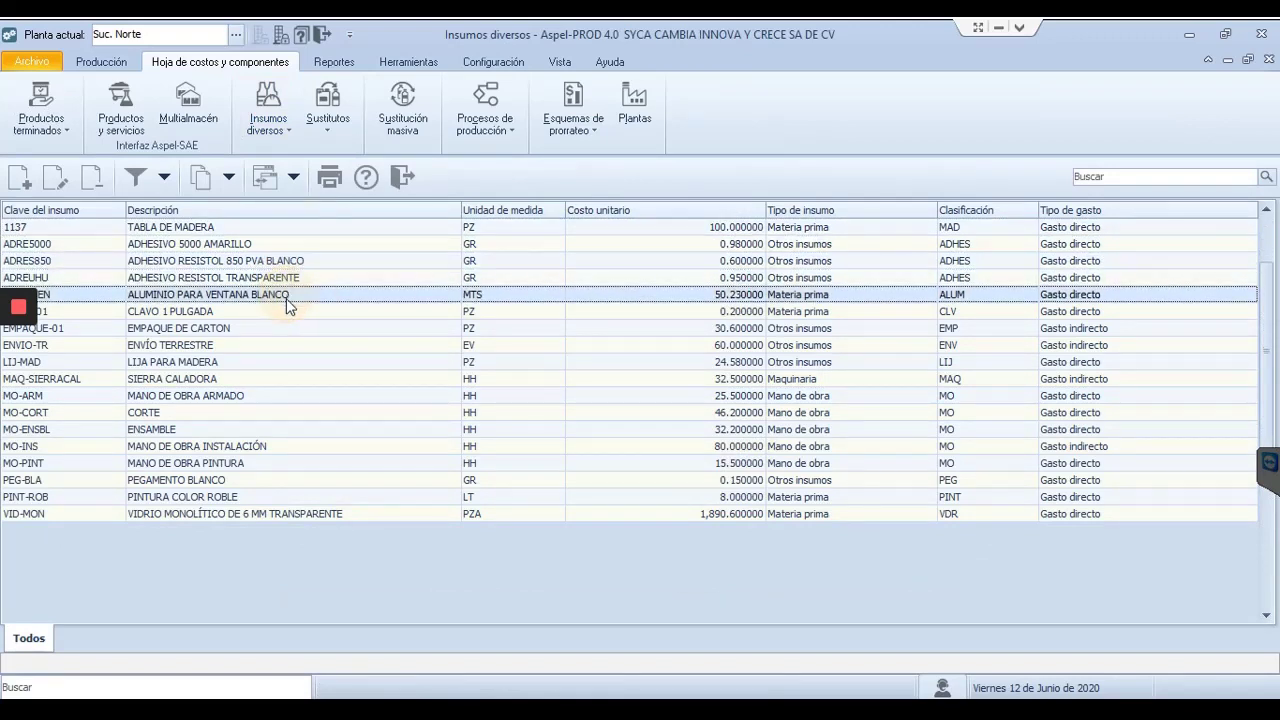
{"action": "left_click", "coordinate": [288, 313]}
{"action": "left_click", "coordinate": [289, 330]}
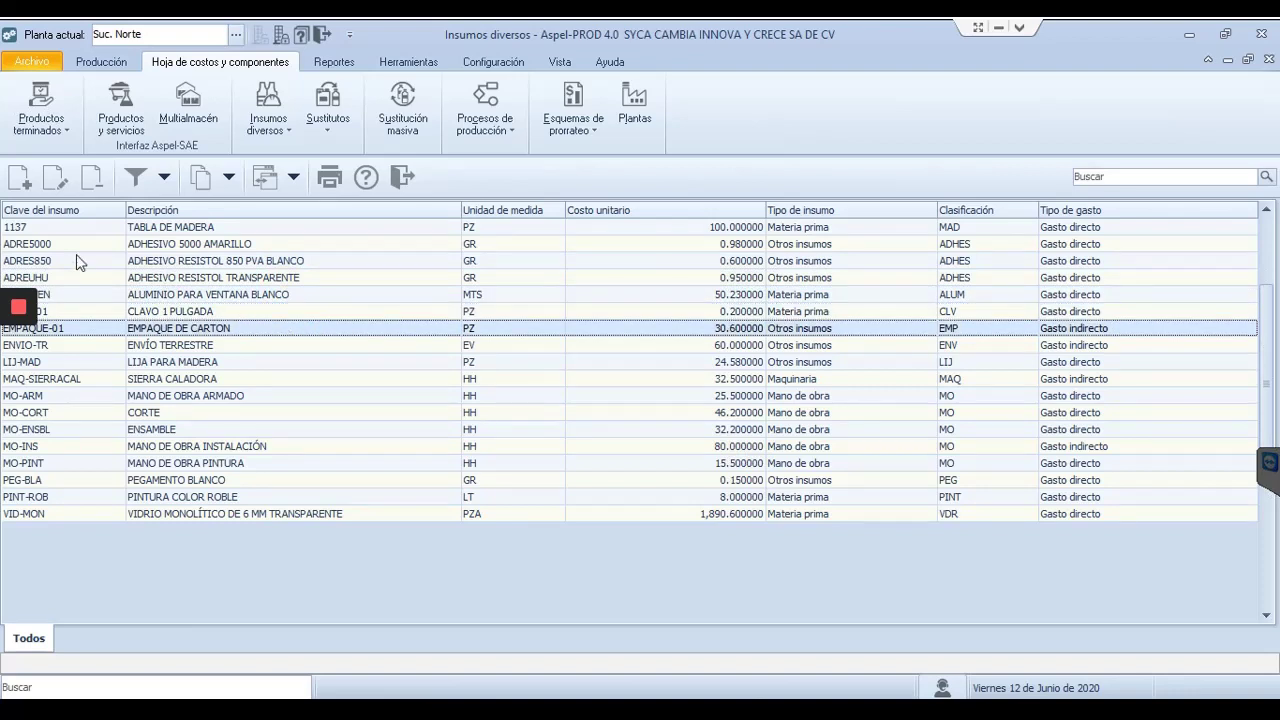
{"action": "left_click", "coordinate": [18, 178]}
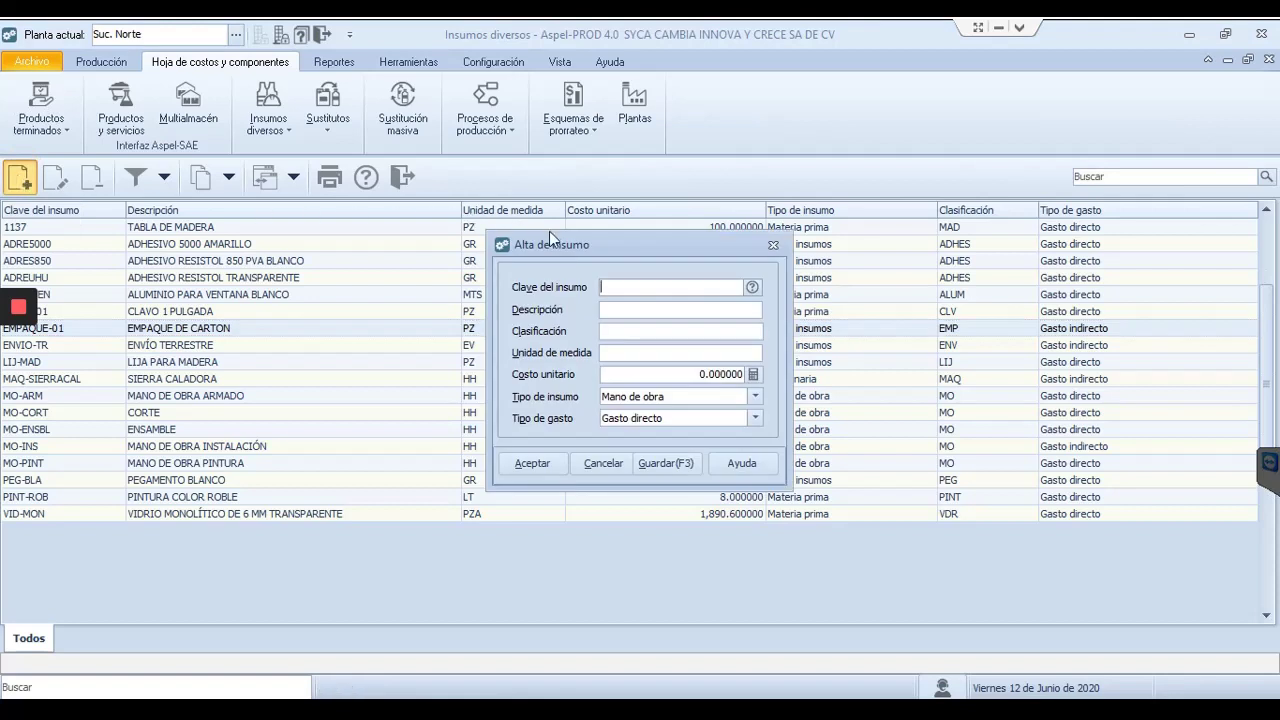
{"action": "left_click_drag", "start_coordinate": [564, 236], "coordinate": [562, 208]}
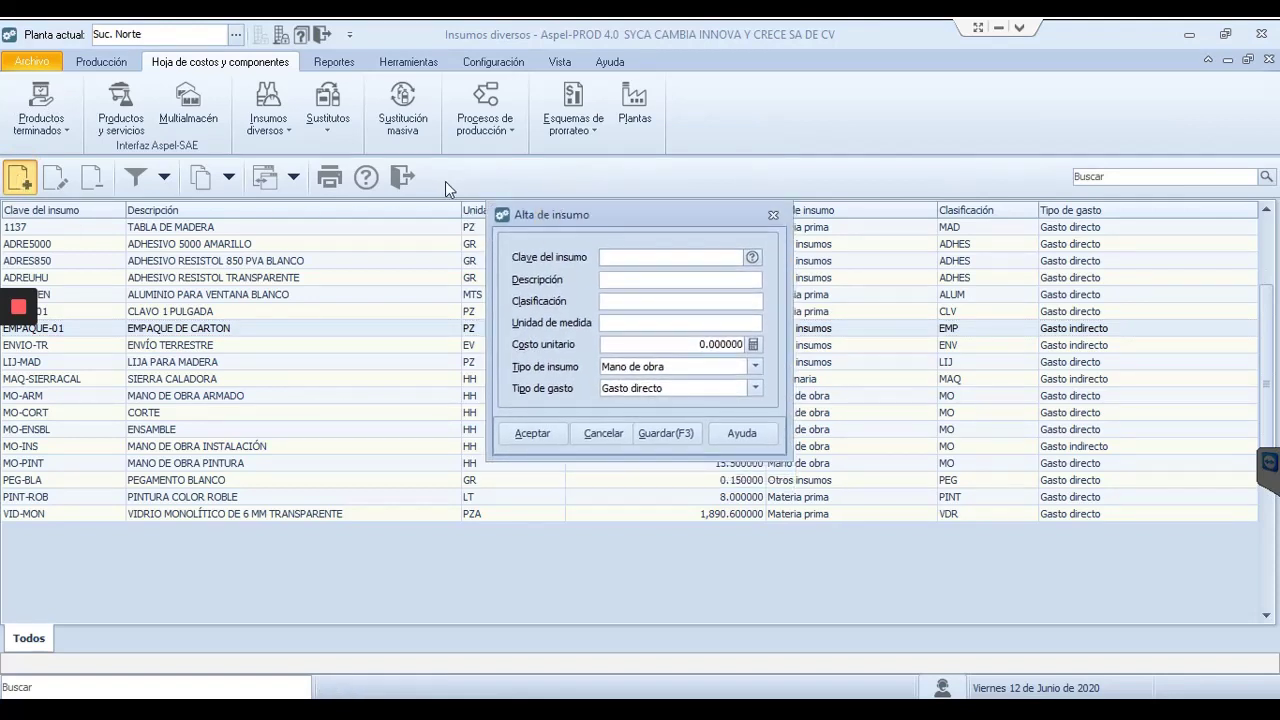
{"action": "left_click", "coordinate": [775, 216]}
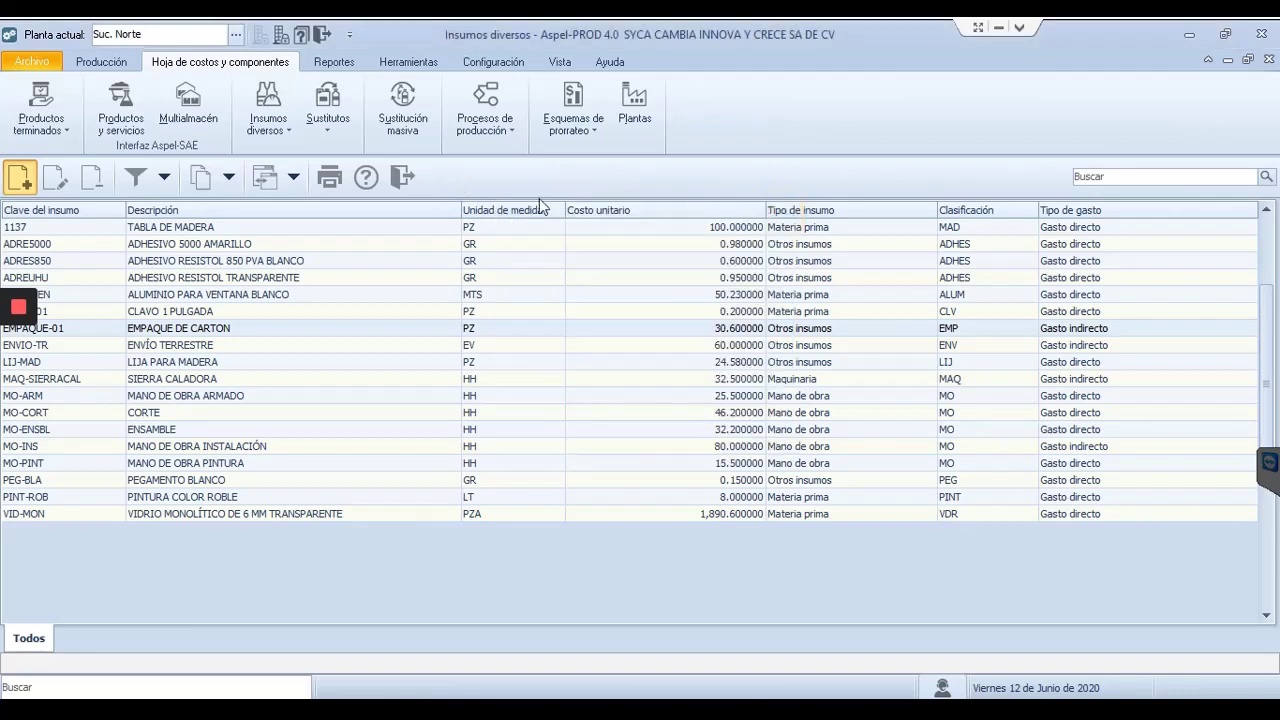
{"action": "left_click", "coordinate": [402, 178]}
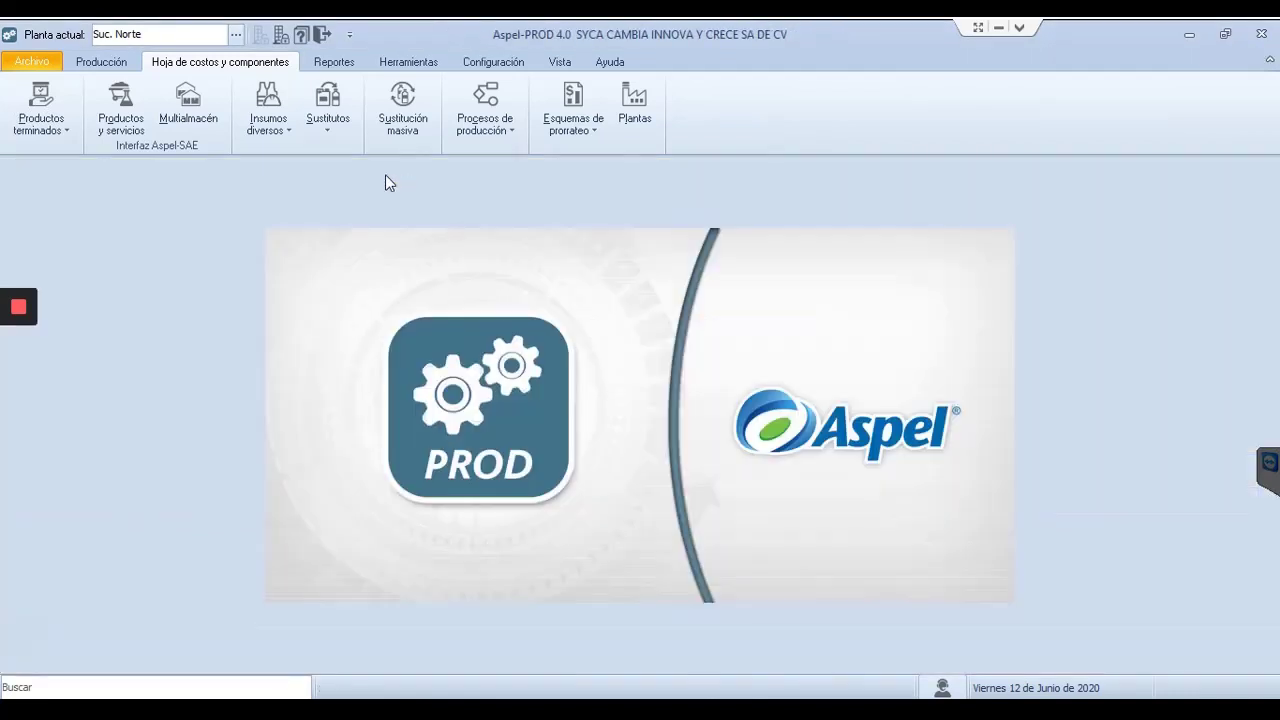
Step: Start a new supply record with the key 113736 and the description "tabla de madera gruesa"
{"action": "left_click", "coordinate": [284, 138]}
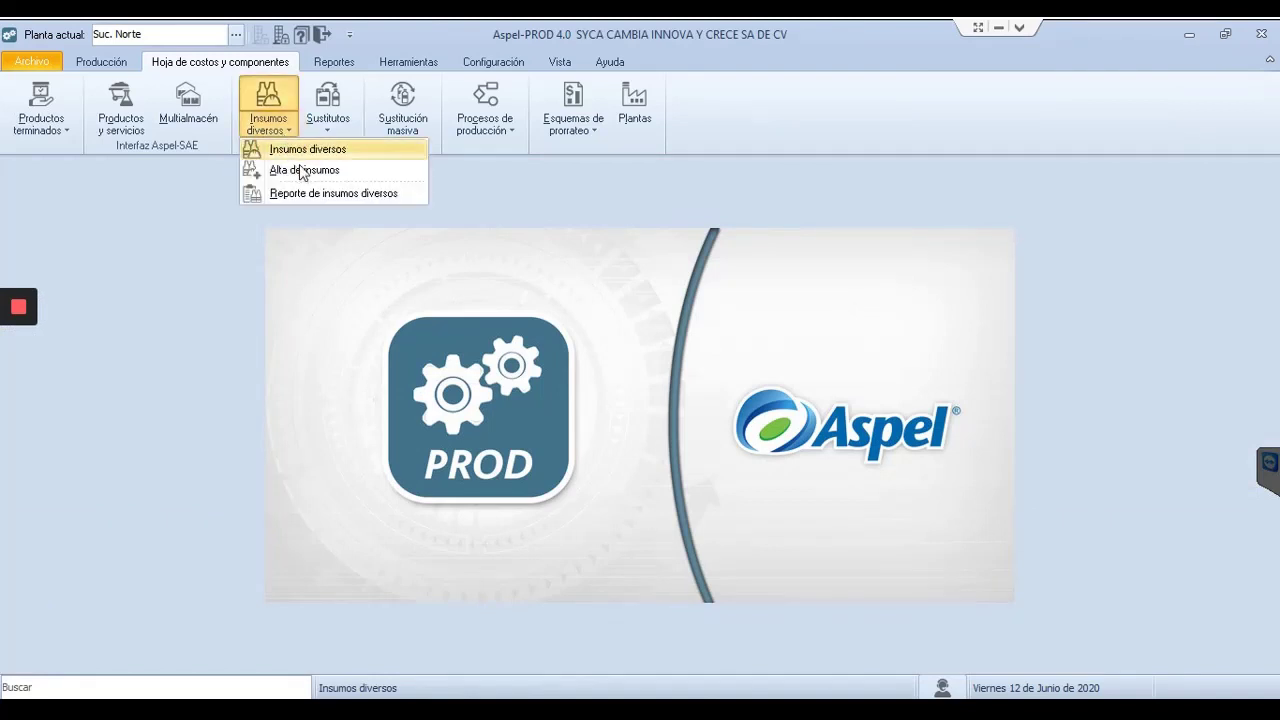
{"action": "left_click", "coordinate": [348, 175]}
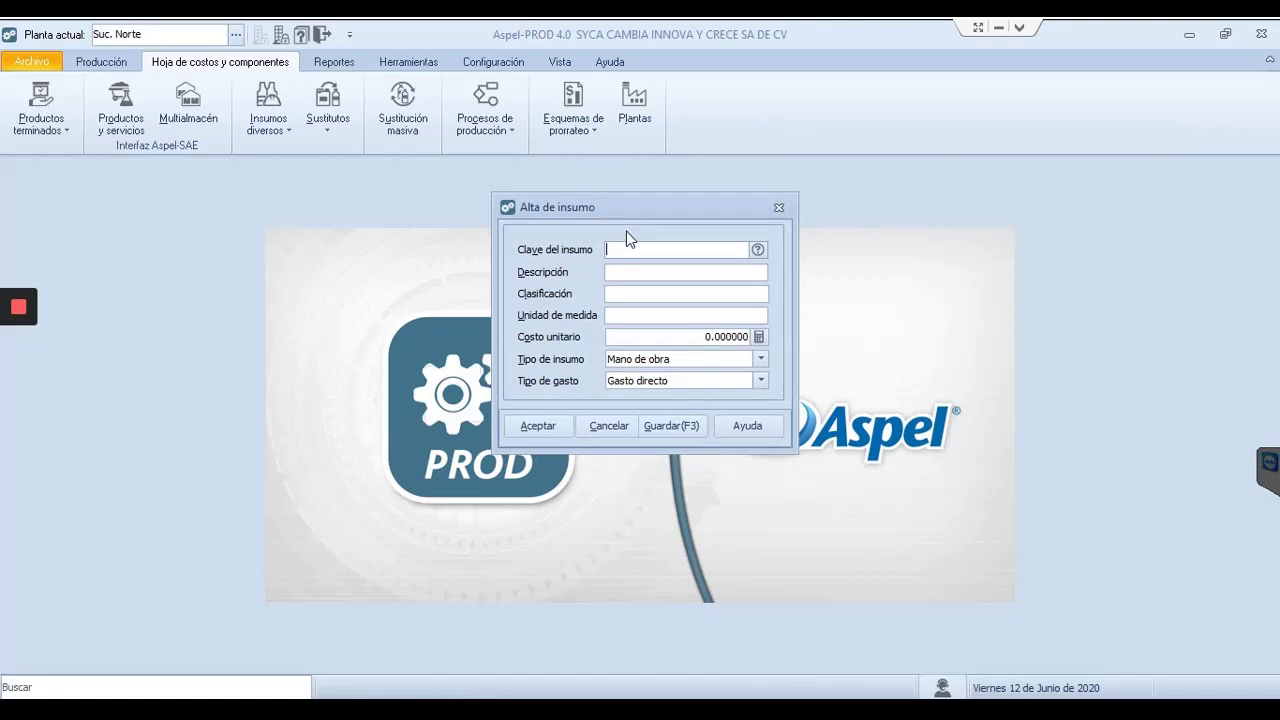
{"action": "left_click", "coordinate": [624, 250]}
{"action": "type", "text": "113736"}
{"action": "left_click", "coordinate": [630, 273]}
{"action": "type", "text": "tabla de madera gruesa"}
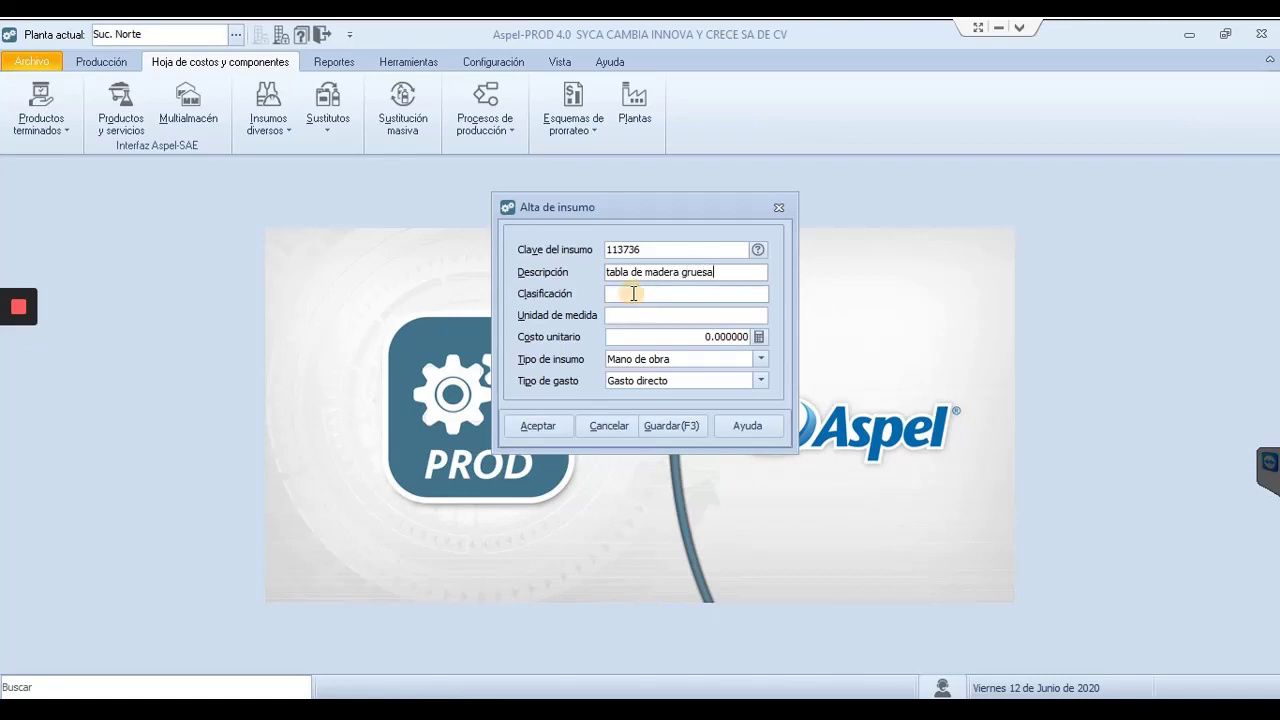
Step: Set the new supply's classification to mad, its unit of measure to pz and its unit cost to 150
{"action": "left_click", "coordinate": [633, 293]}
{"action": "type", "text": "mad"}
{"action": "left_click", "coordinate": [620, 314]}
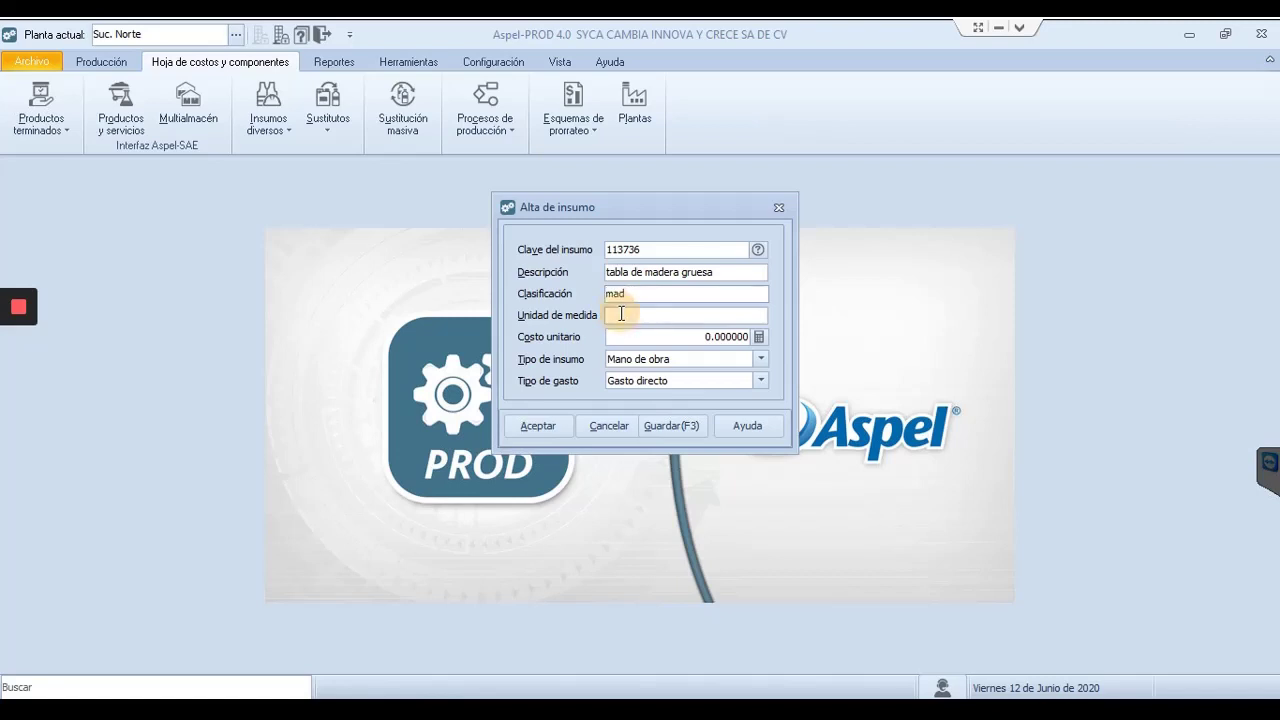
{"action": "type", "text": "pz"}
{"action": "left_click", "coordinate": [623, 336]}
{"action": "left_click", "coordinate": [613, 337]}
{"action": "double_click", "coordinate": [613, 337]}
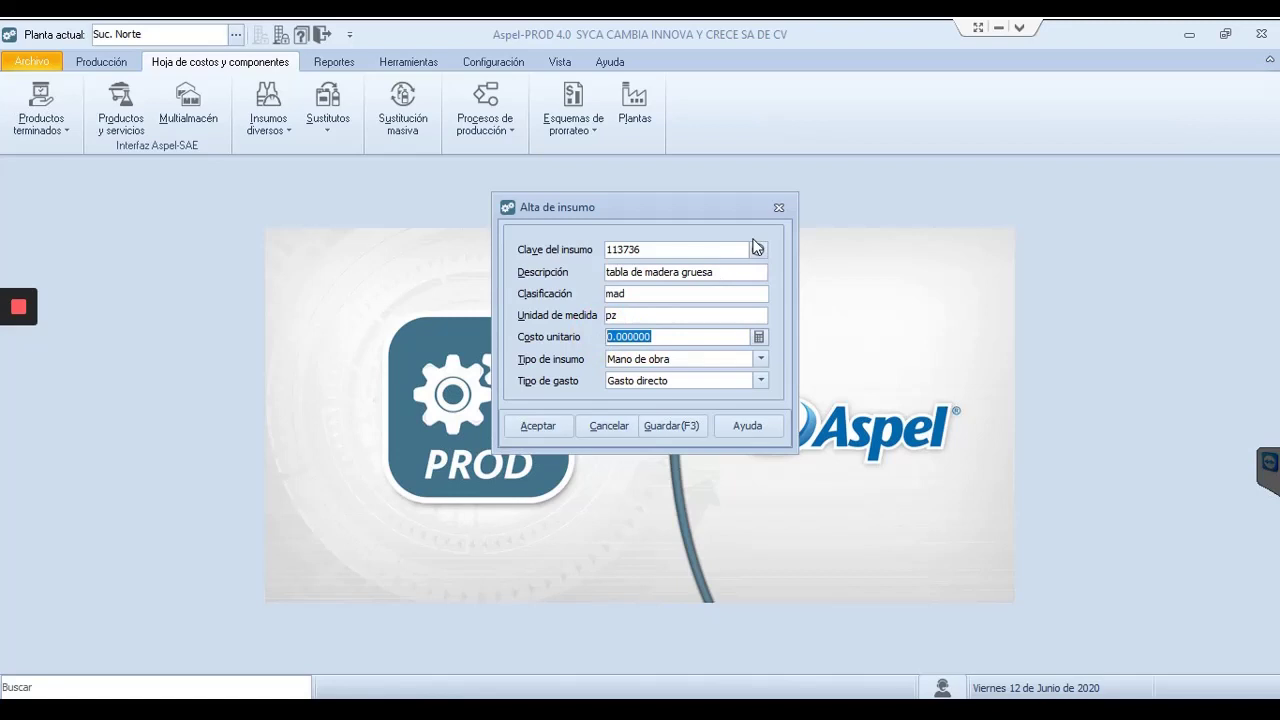
{"action": "type", "text": "150"}
Step: Set the supply type to Materia prima and the expense type to Gasto directo, then save the record and close the form
{"action": "left_click", "coordinate": [763, 358]}
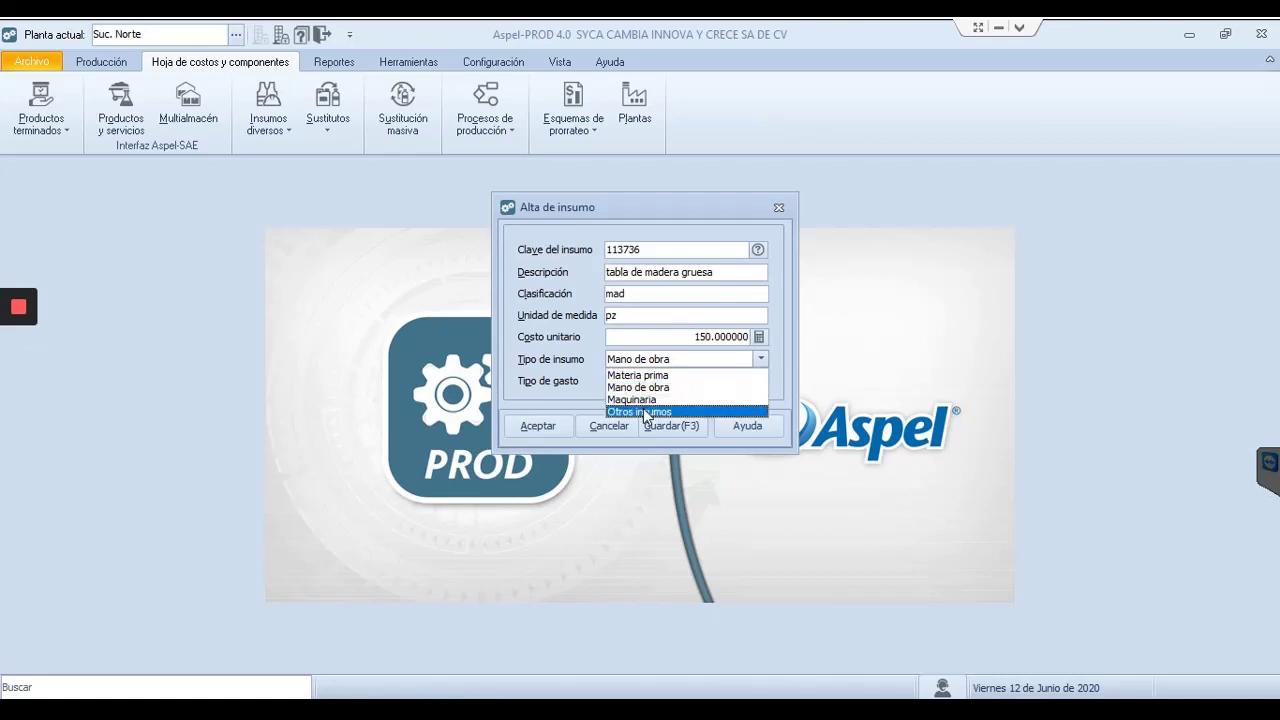
{"action": "left_click", "coordinate": [640, 376]}
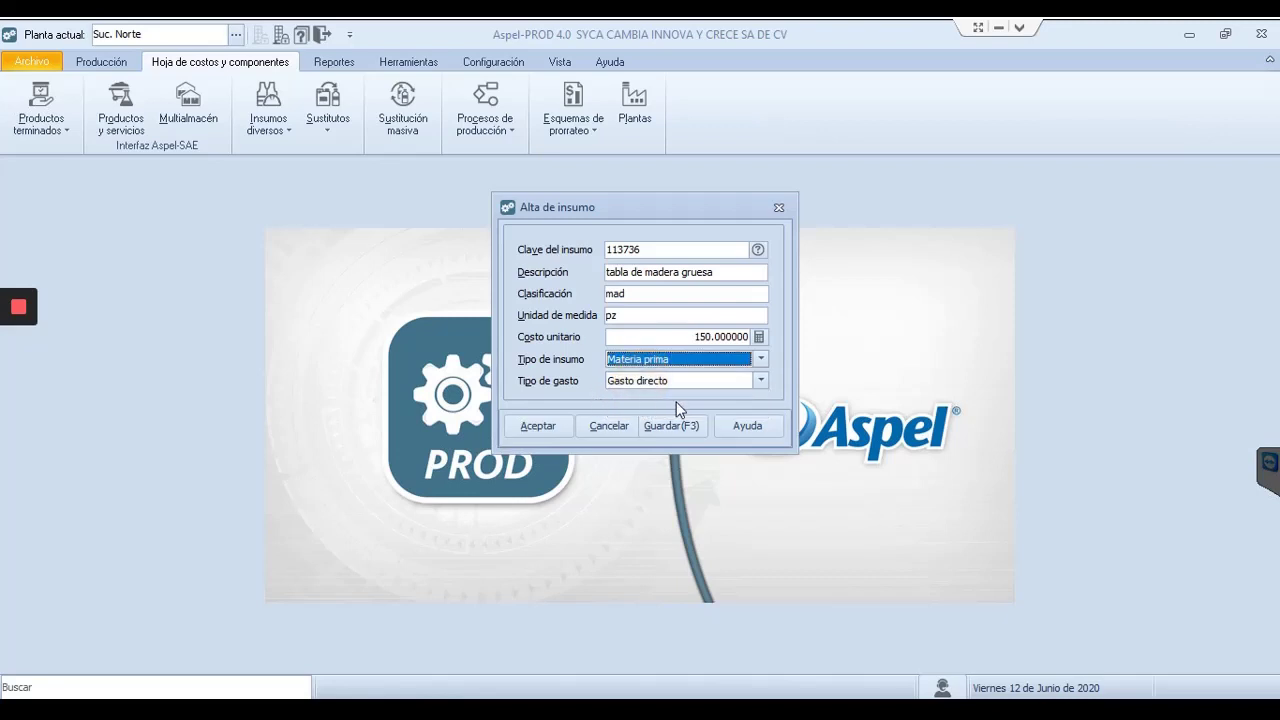
{"action": "left_click", "coordinate": [761, 380]}
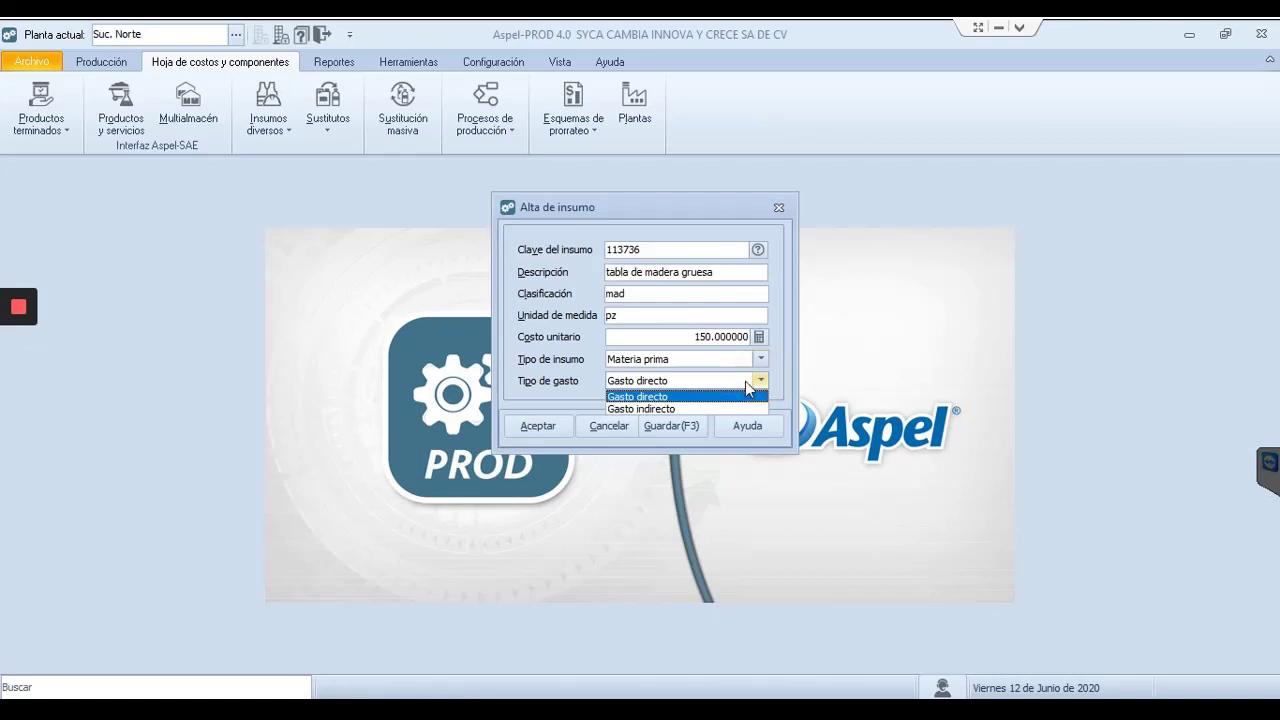
{"action": "left_click", "coordinate": [658, 397]}
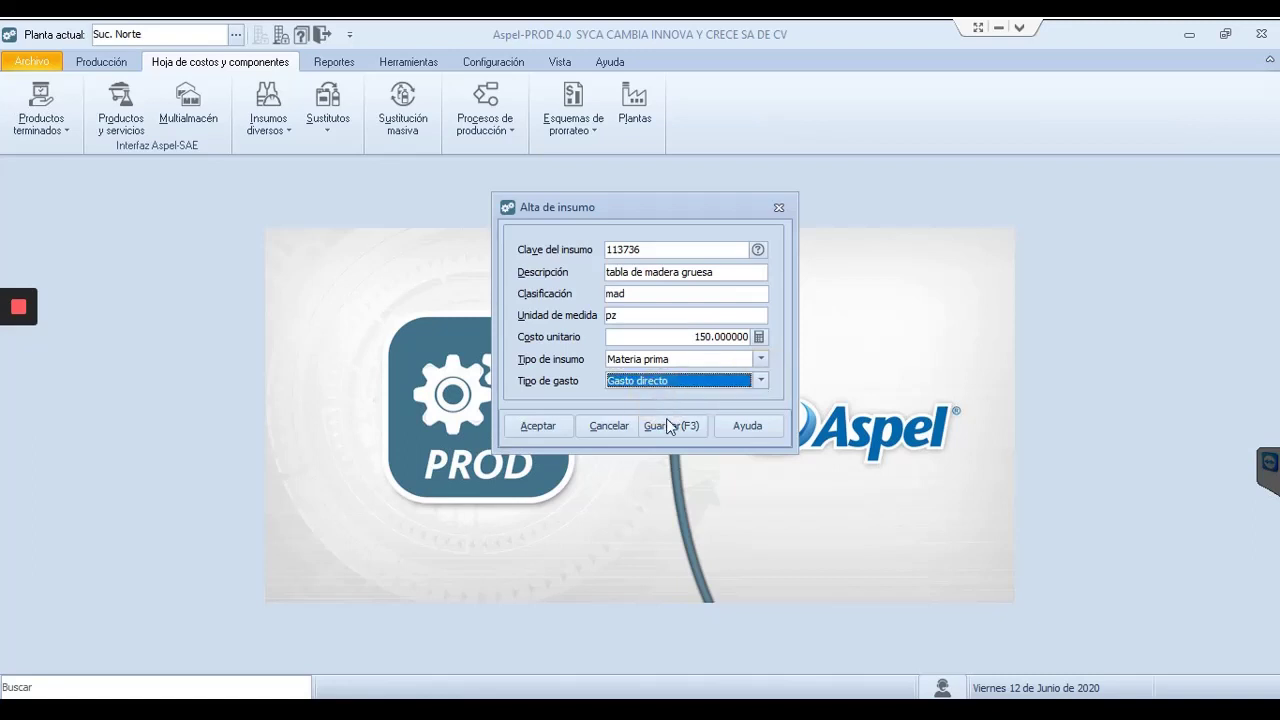
{"action": "left_click", "coordinate": [668, 426]}
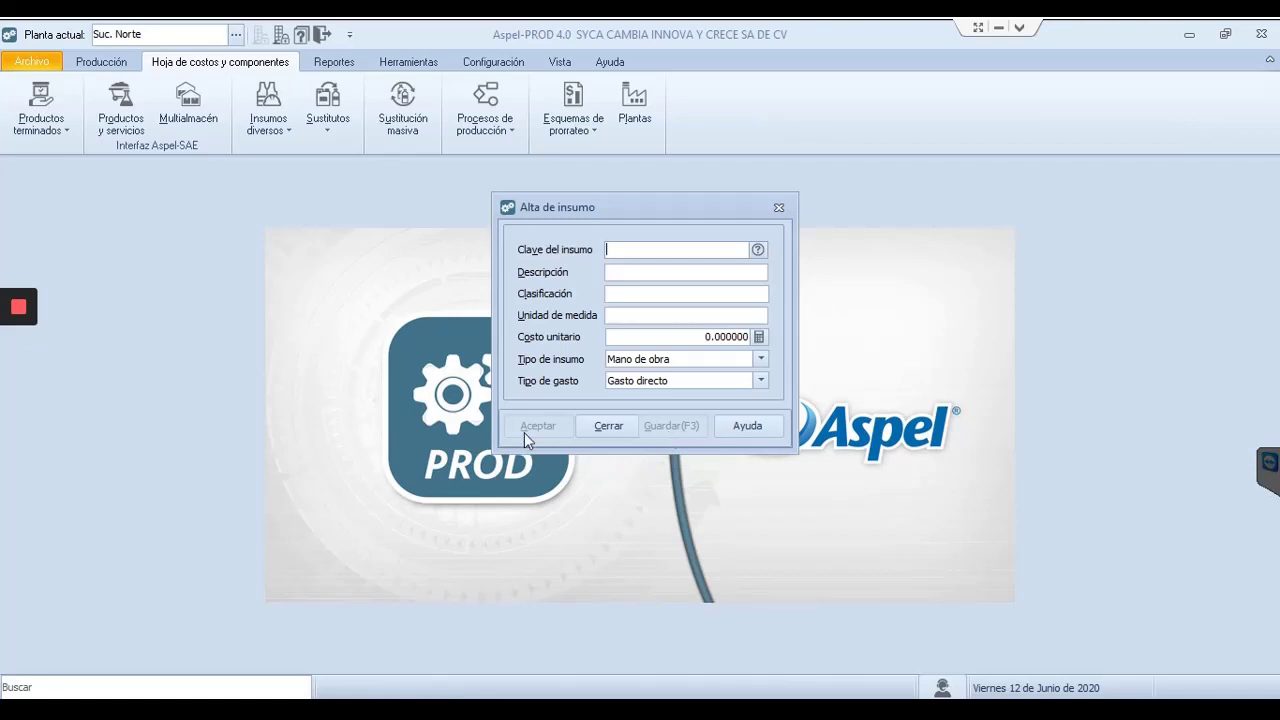
{"action": "left_click", "coordinate": [773, 208]}
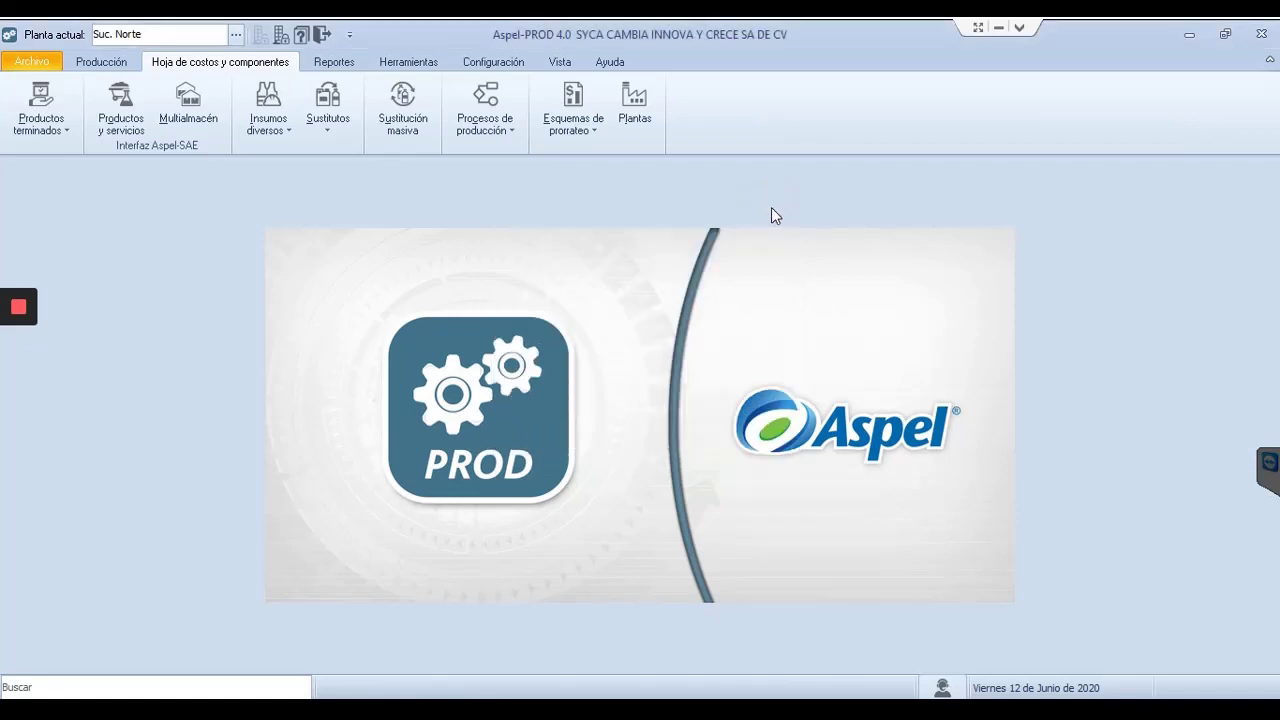
Step: Check the "tabla de madera gruesa" entry in the Insumos diversos catalog, review the other rows and import/export options, and close the catalog
{"action": "left_click", "coordinate": [277, 131]}
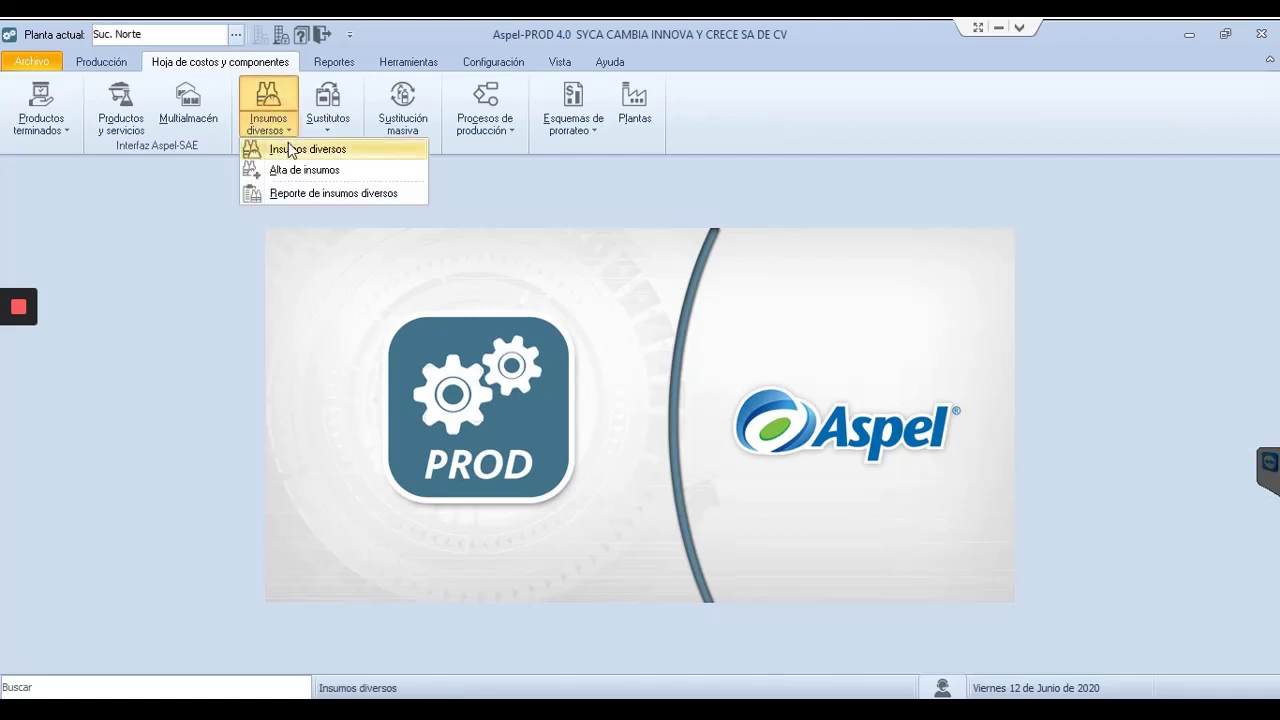
{"action": "left_click", "coordinate": [360, 153]}
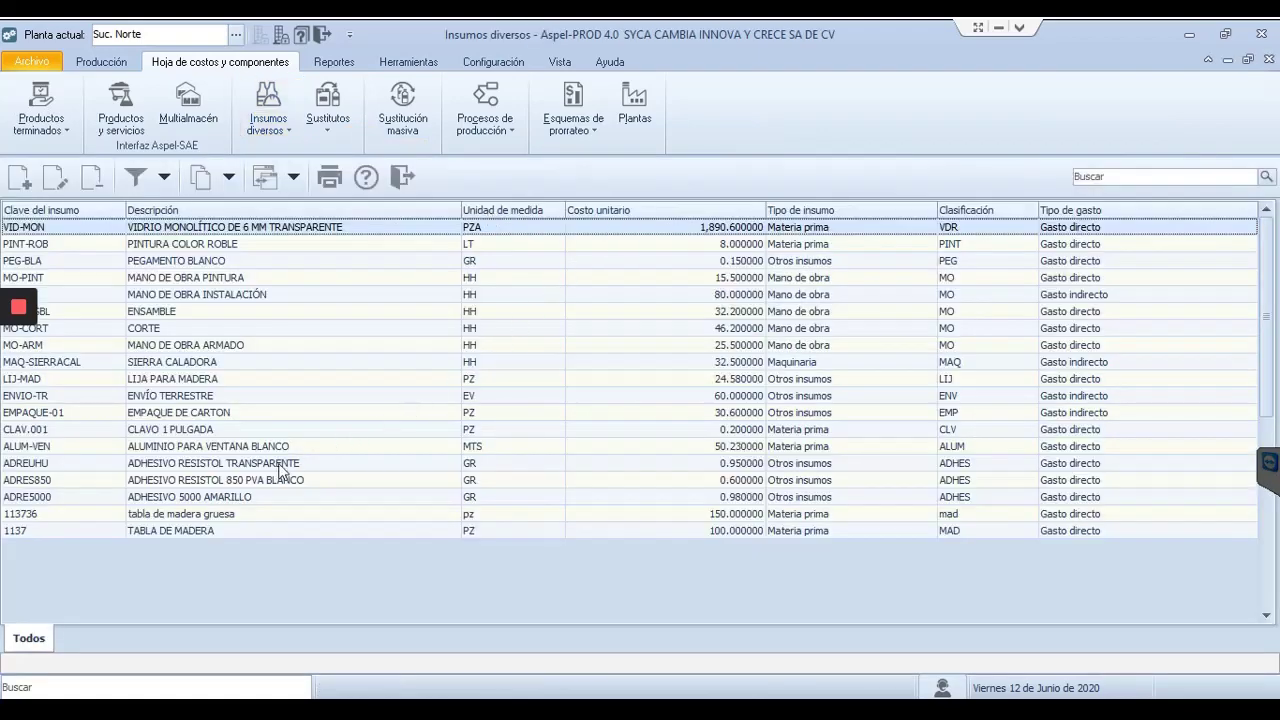
{"action": "left_click", "coordinate": [228, 518]}
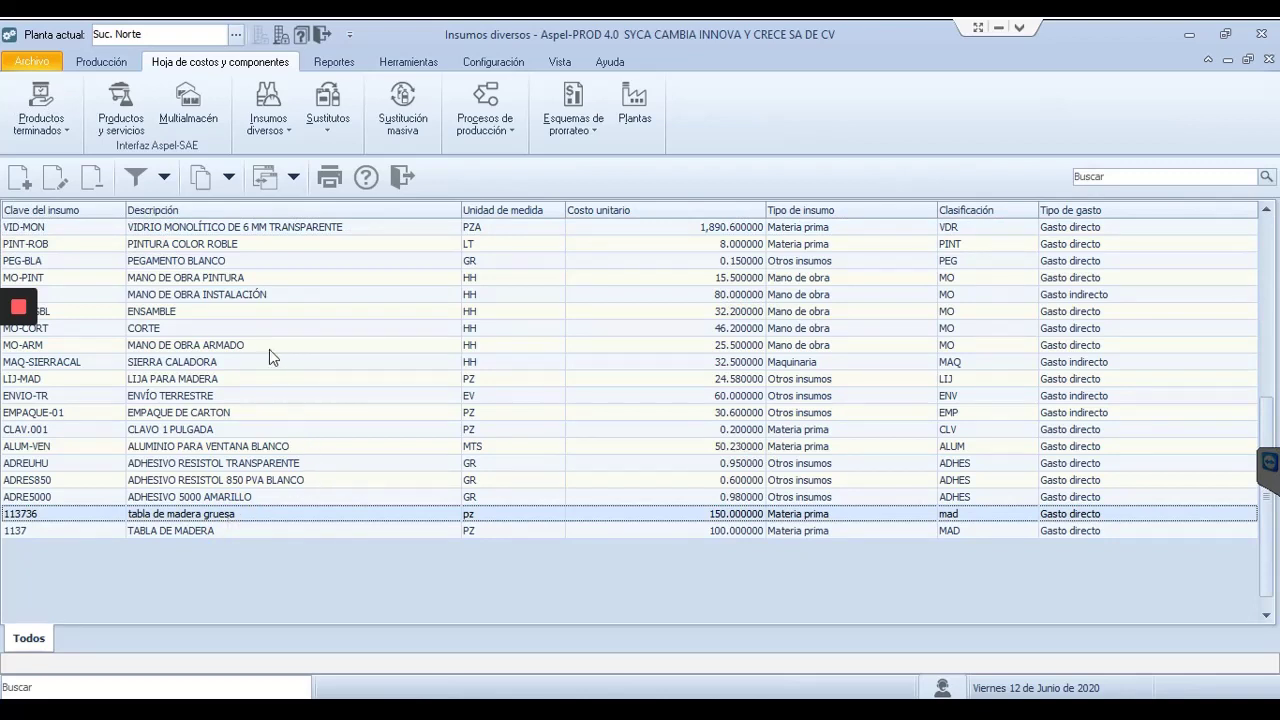
{"action": "left_click", "coordinate": [248, 297]}
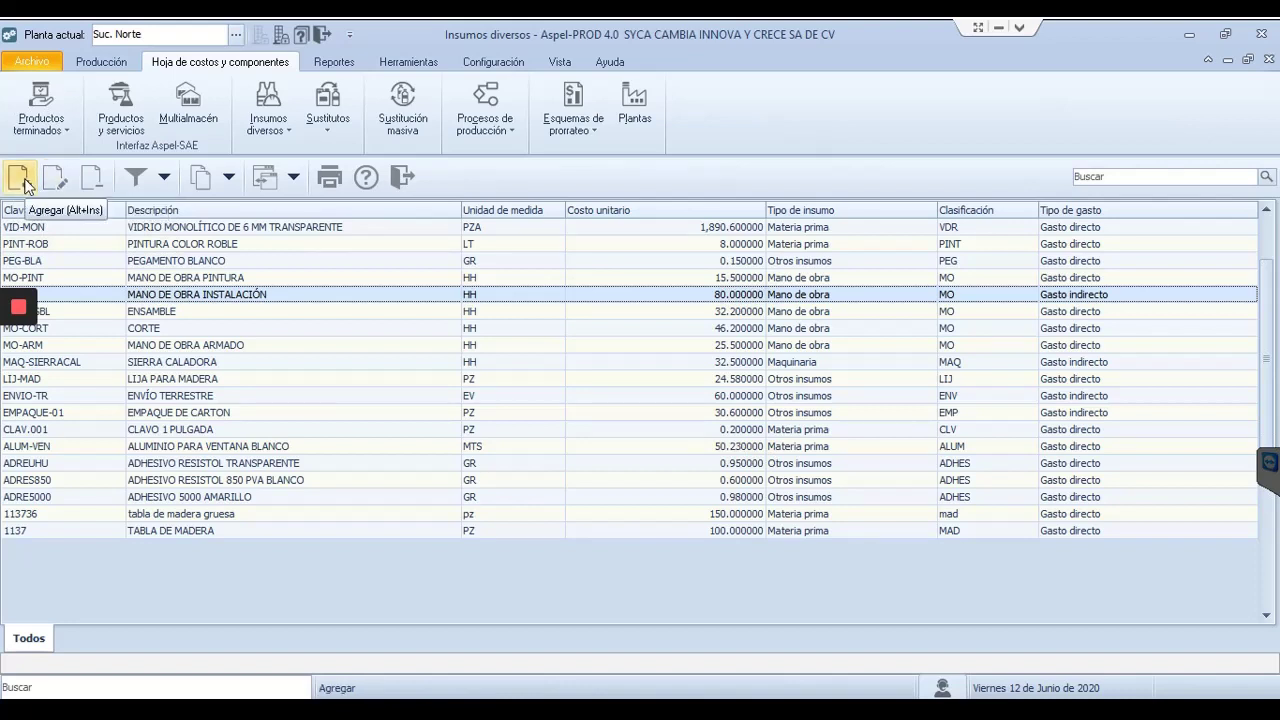
{"action": "left_click", "coordinate": [230, 181]}
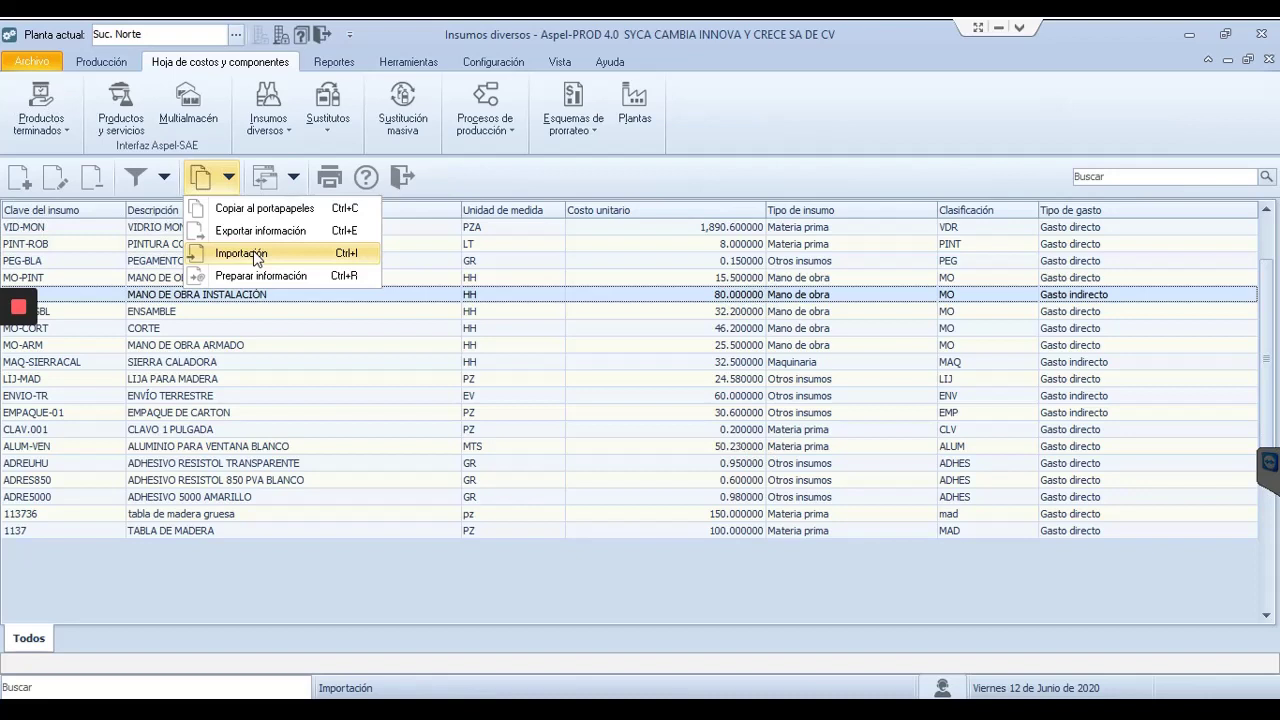
{"action": "left_click", "coordinate": [502, 179]}
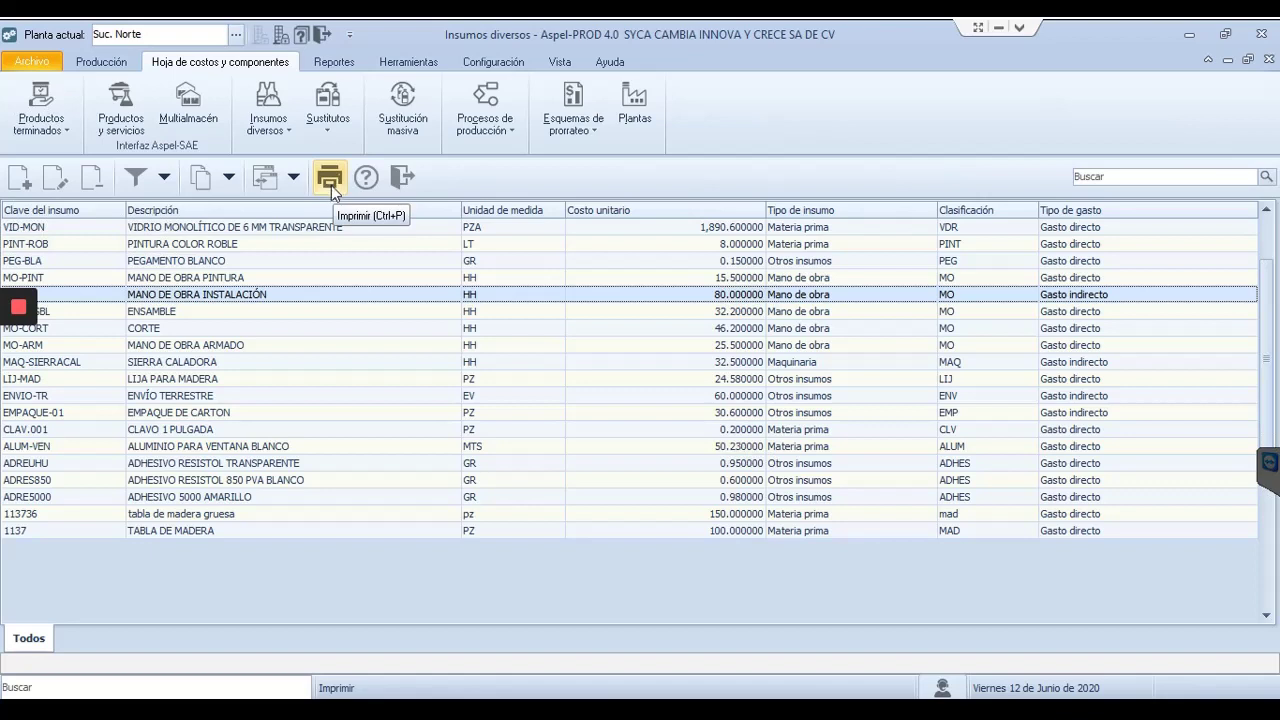
{"action": "left_click", "coordinate": [820, 227]}
{"action": "left_click", "coordinate": [828, 244]}
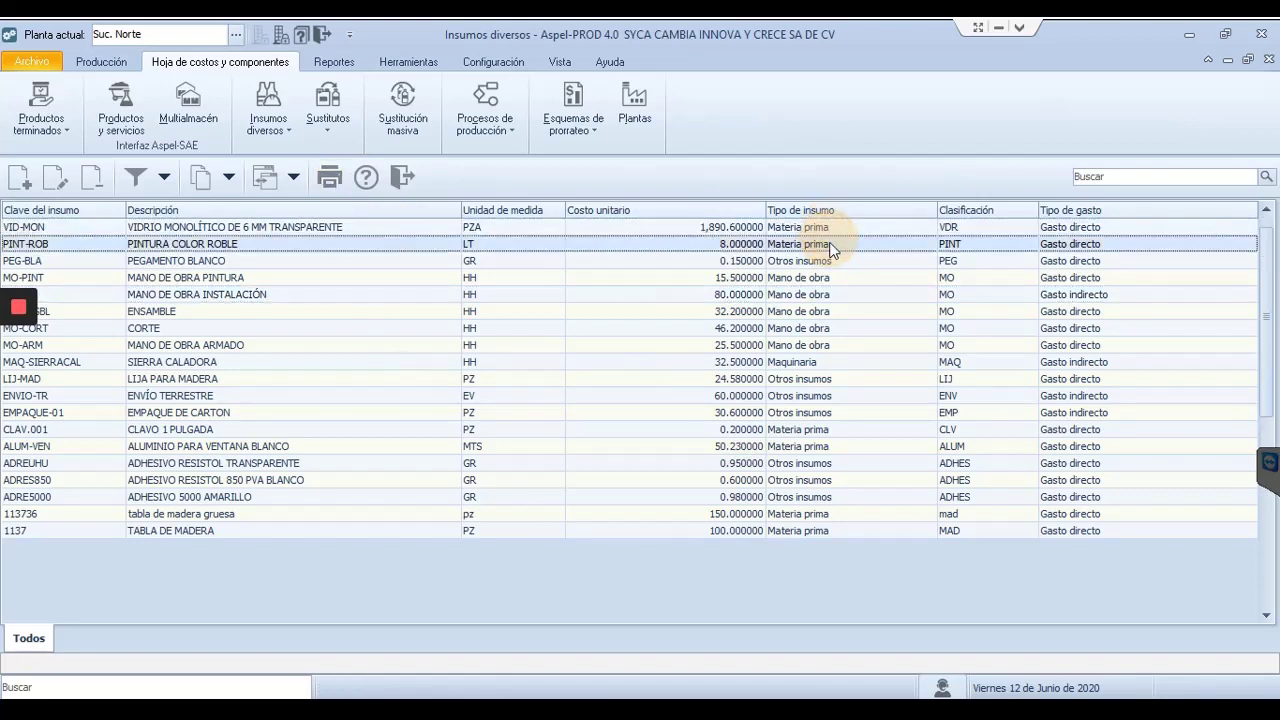
{"action": "left_click", "coordinate": [403, 178]}
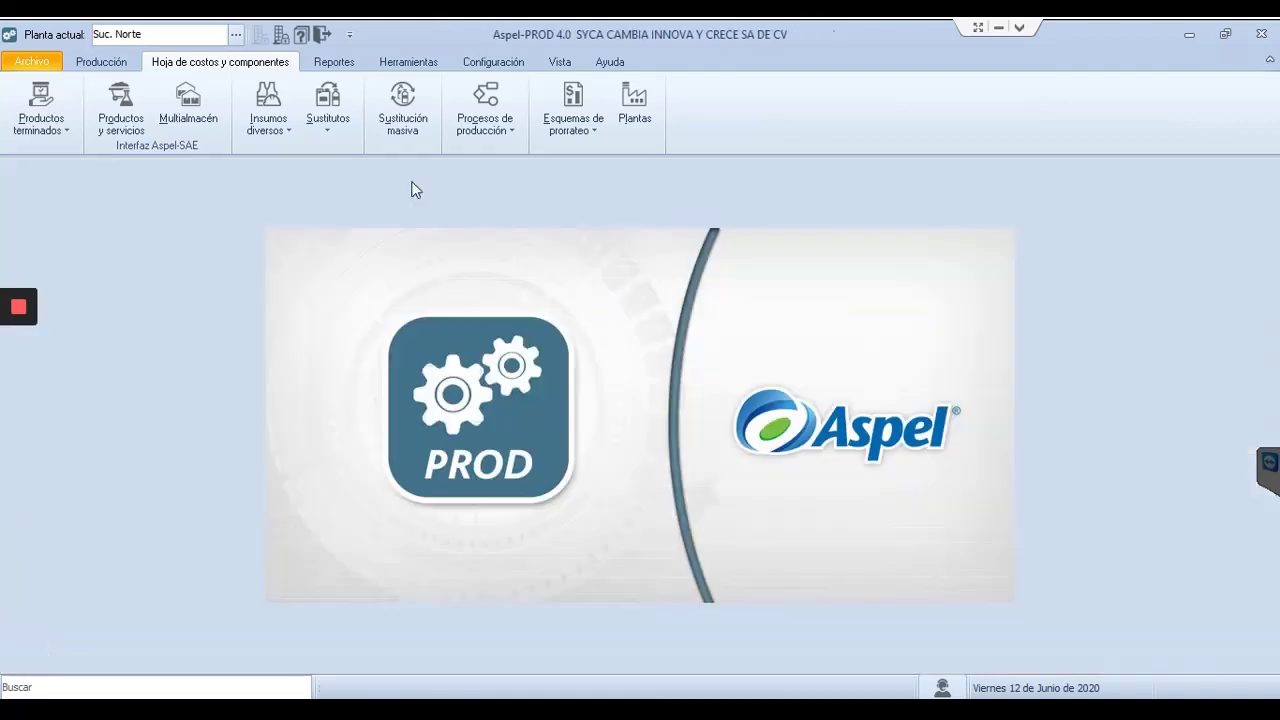
Step: Generate the Reporte de insumos diversos for all supply types, review the full page and close the report
{"action": "left_click", "coordinate": [285, 131]}
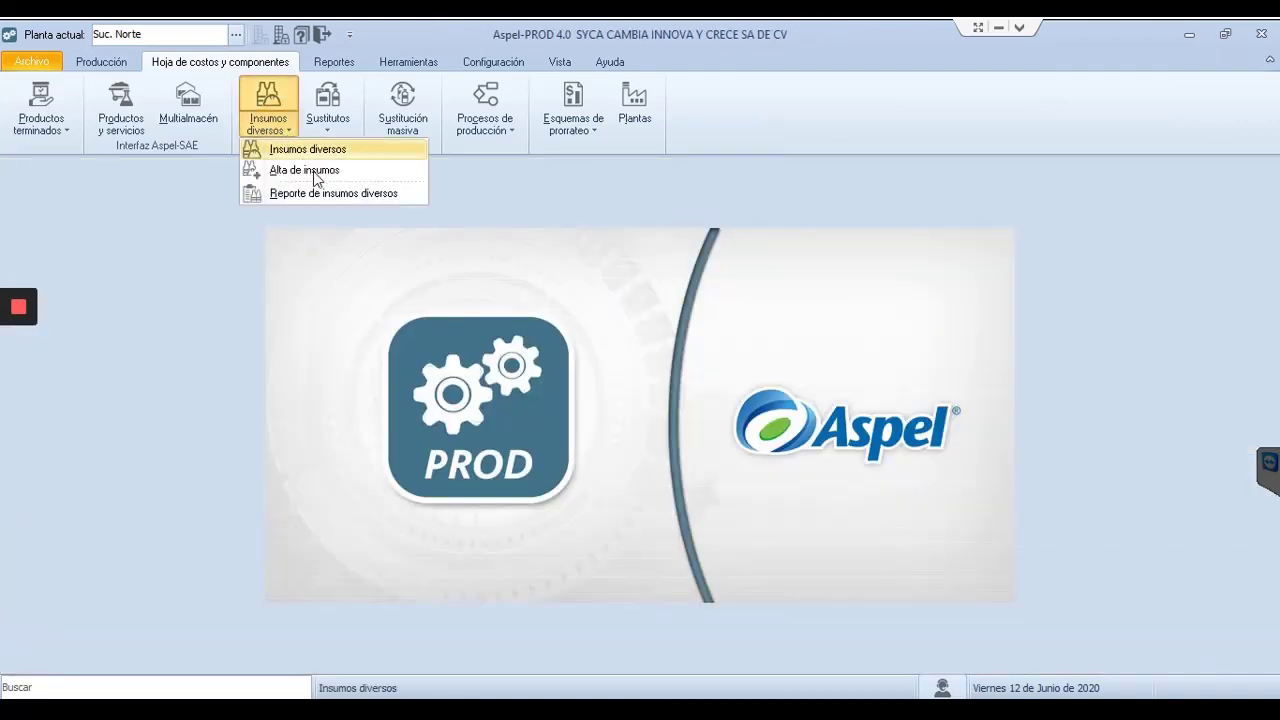
{"action": "left_click", "coordinate": [407, 193]}
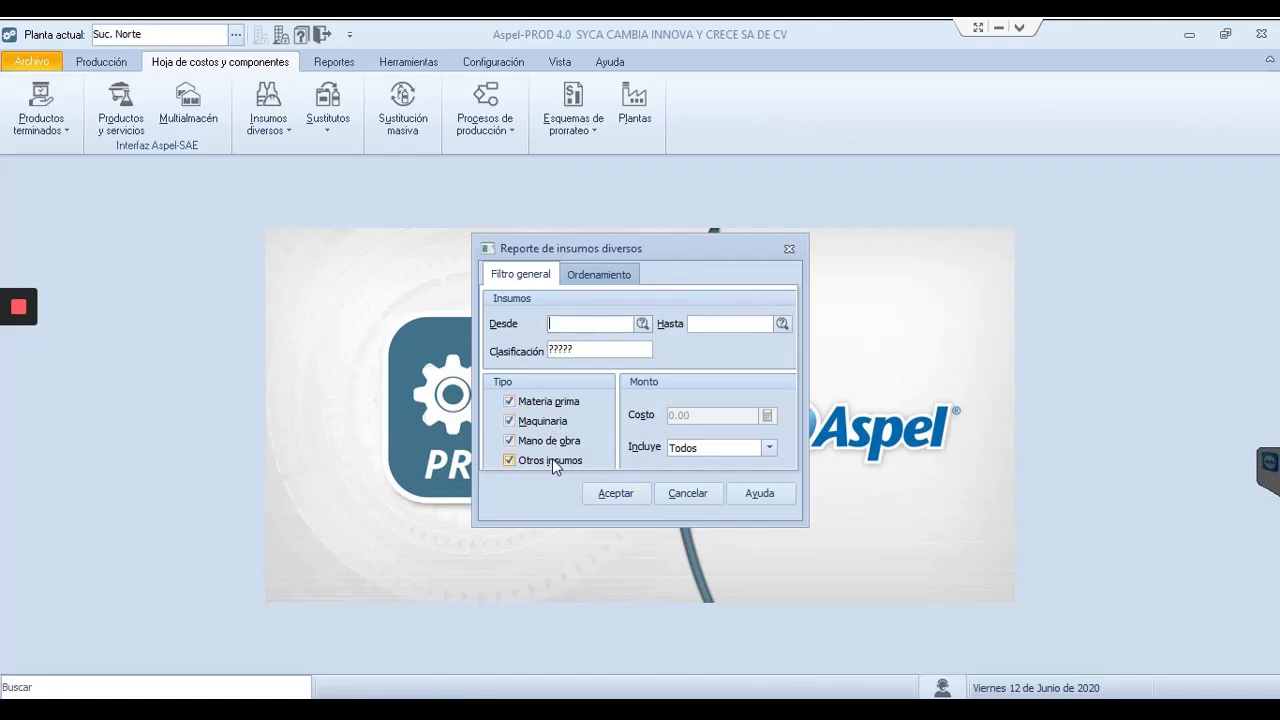
{"action": "left_click", "coordinate": [608, 490]}
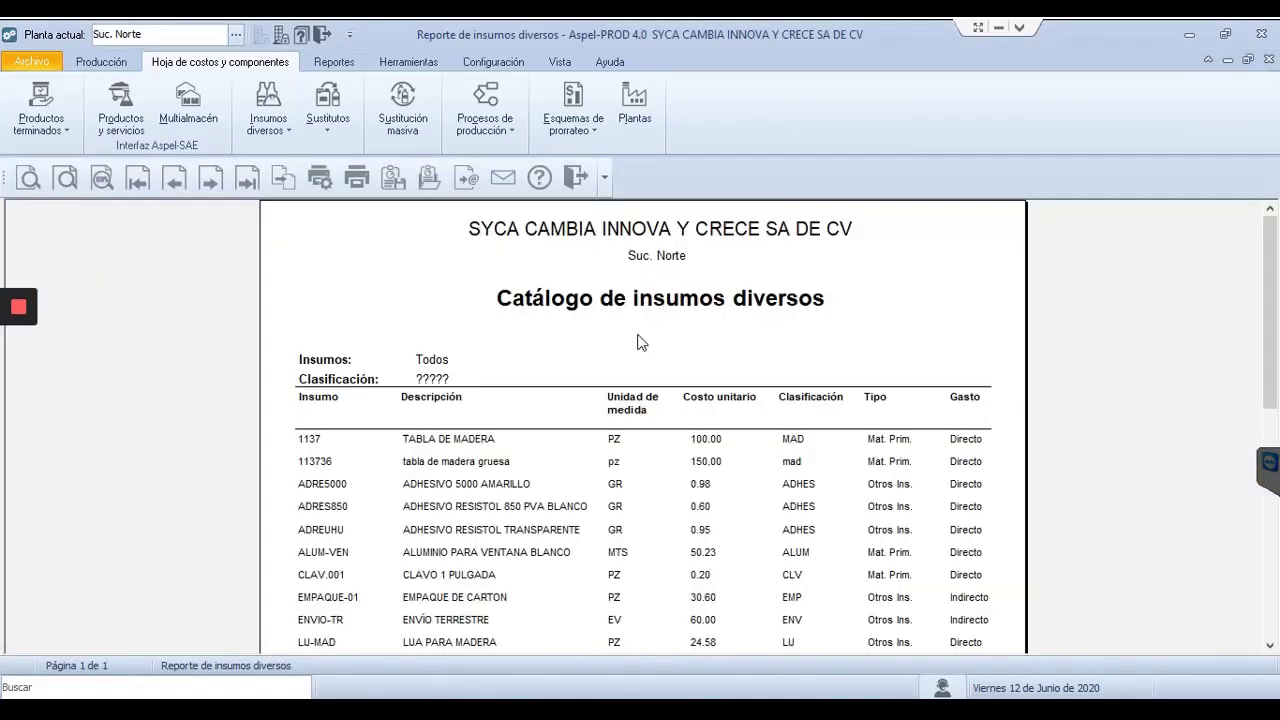
{"action": "scroll", "coordinate": [641, 342], "scroll_direction": "down", "scroll_amount": 8}
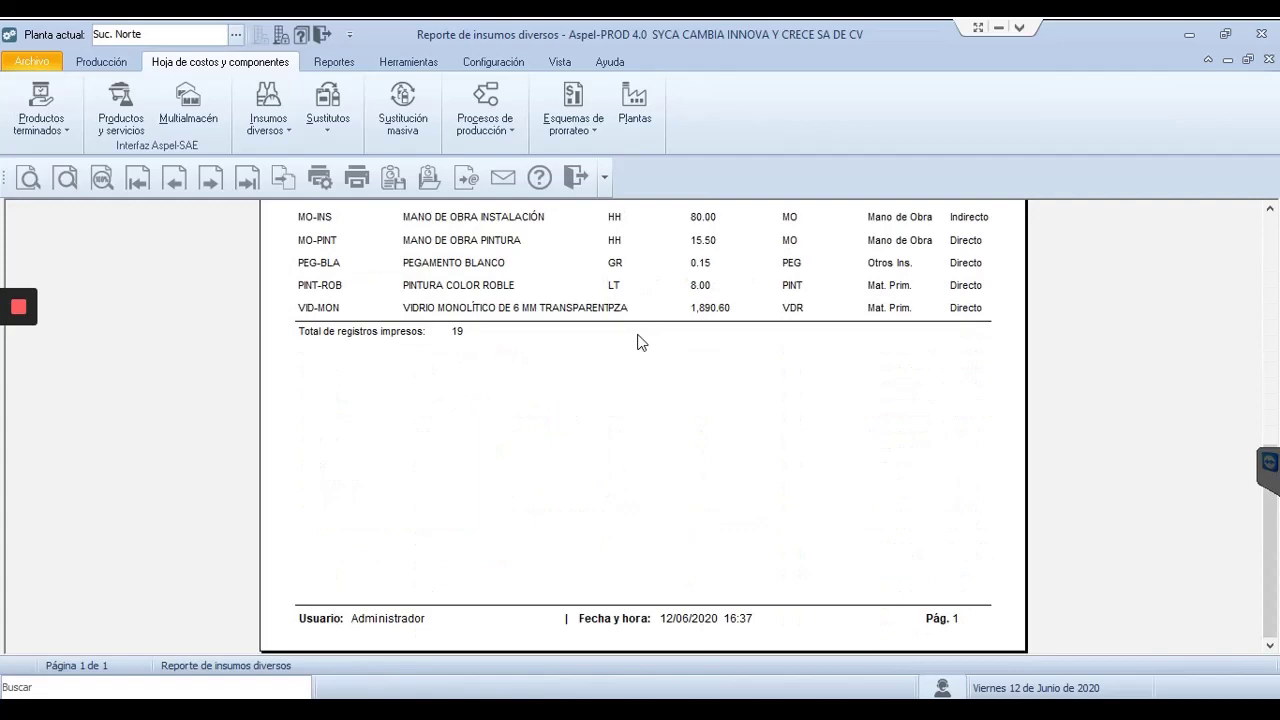
{"action": "scroll", "coordinate": [641, 342], "scroll_direction": "up", "scroll_amount": 5}
{"action": "scroll", "coordinate": [641, 342], "scroll_direction": "up", "scroll_amount": 3}
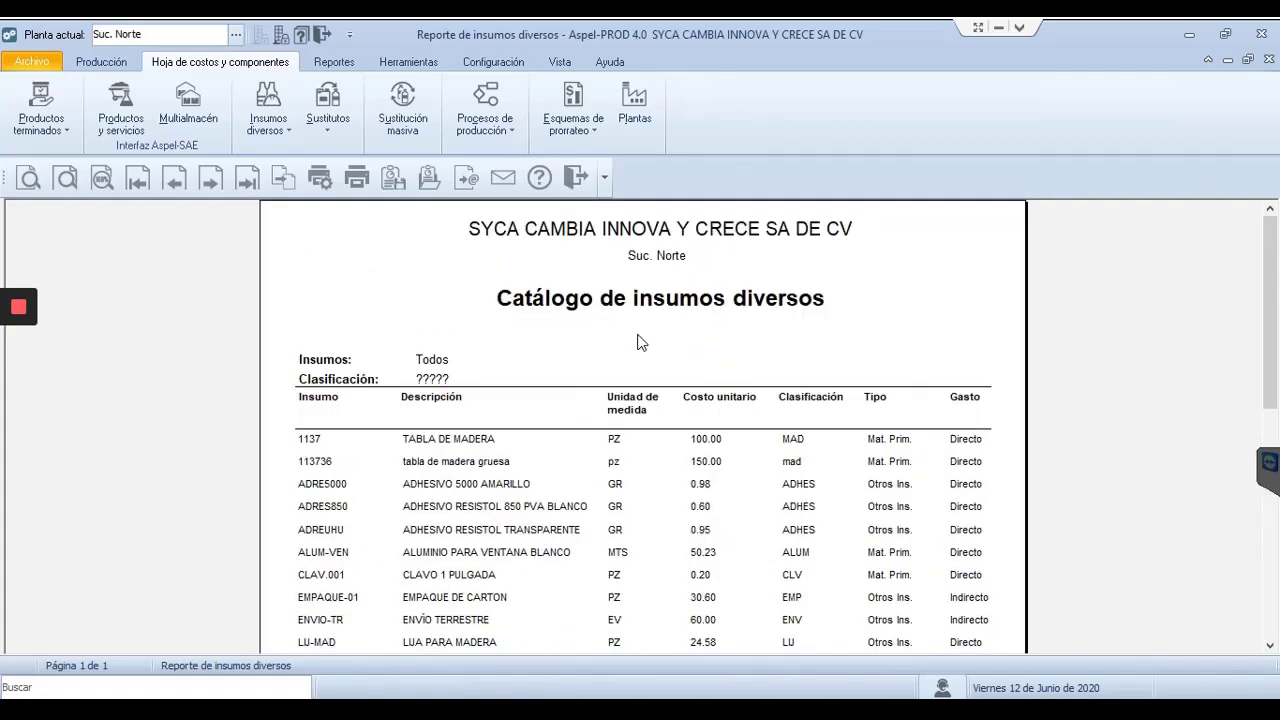
{"action": "left_click", "coordinate": [578, 179]}
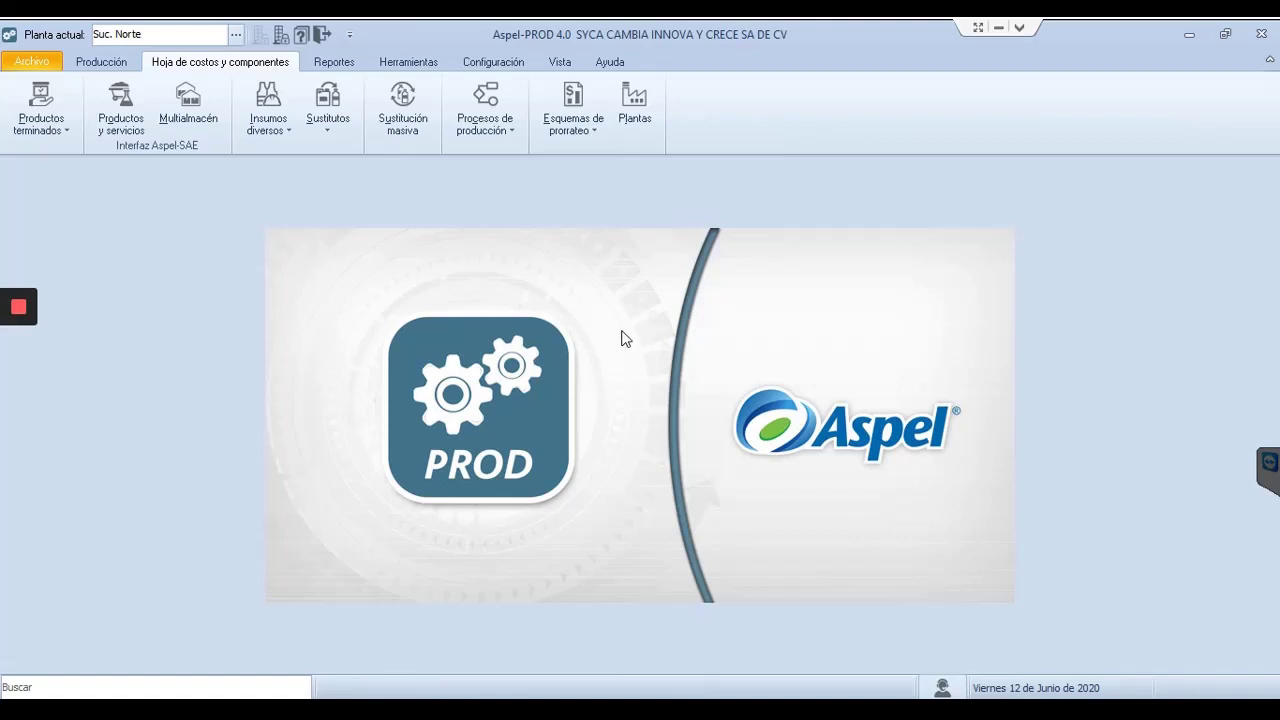